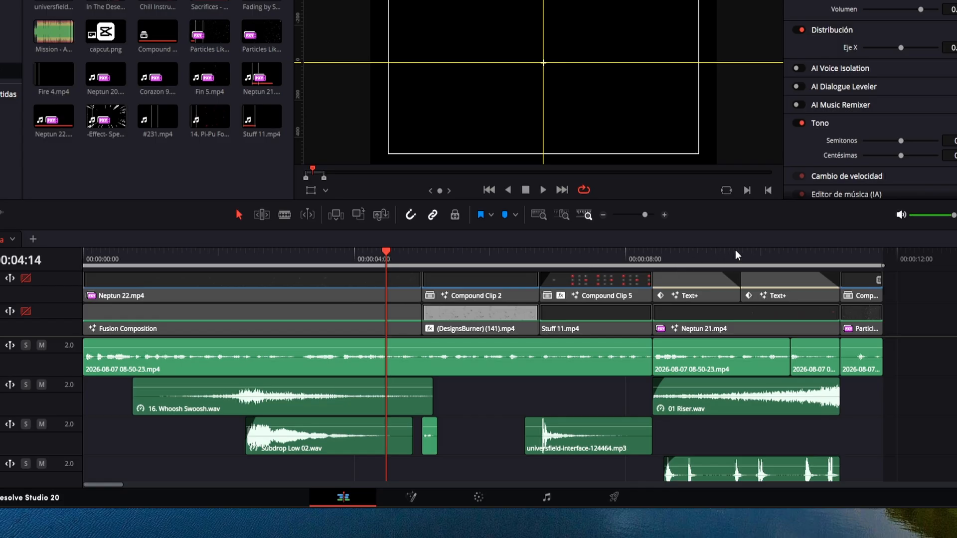
Look over the voice, sound effect and music clips across the timeline's audio tracks.
click(748, 307)
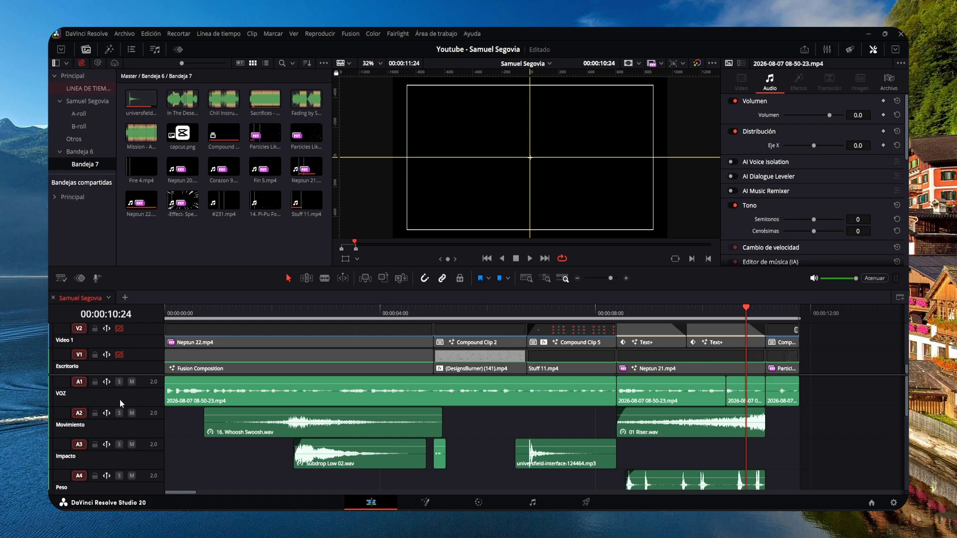
click(99, 402)
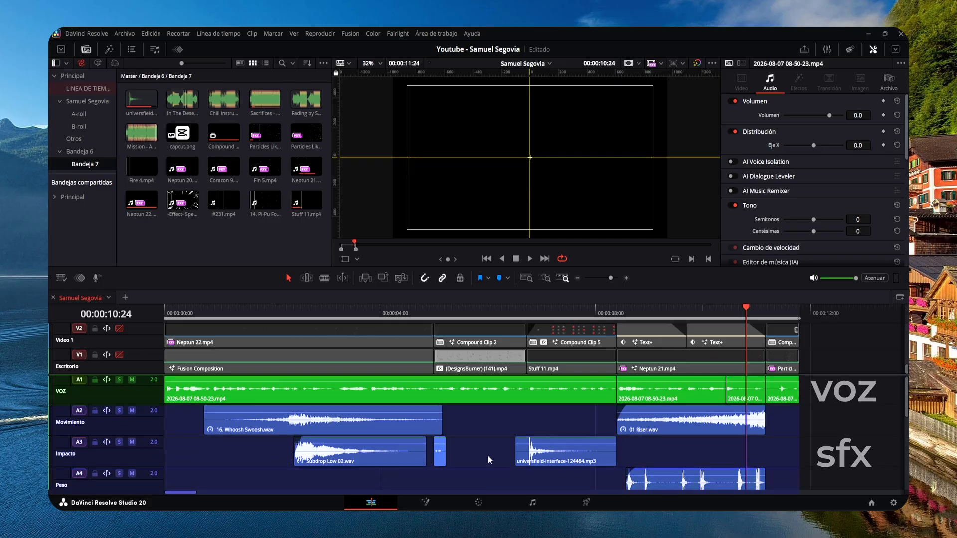
scroll(488, 456, down, 3)
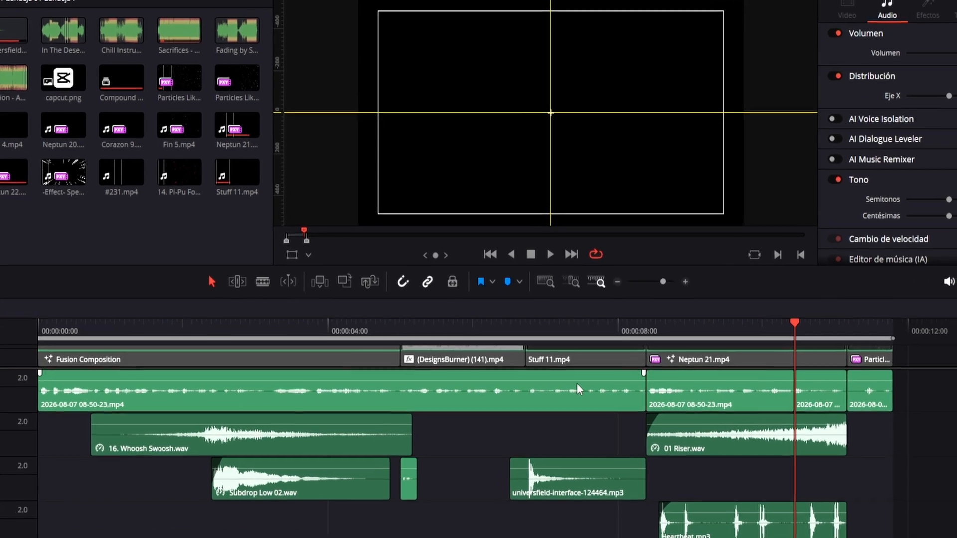
click(548, 350)
click(761, 397)
click(861, 396)
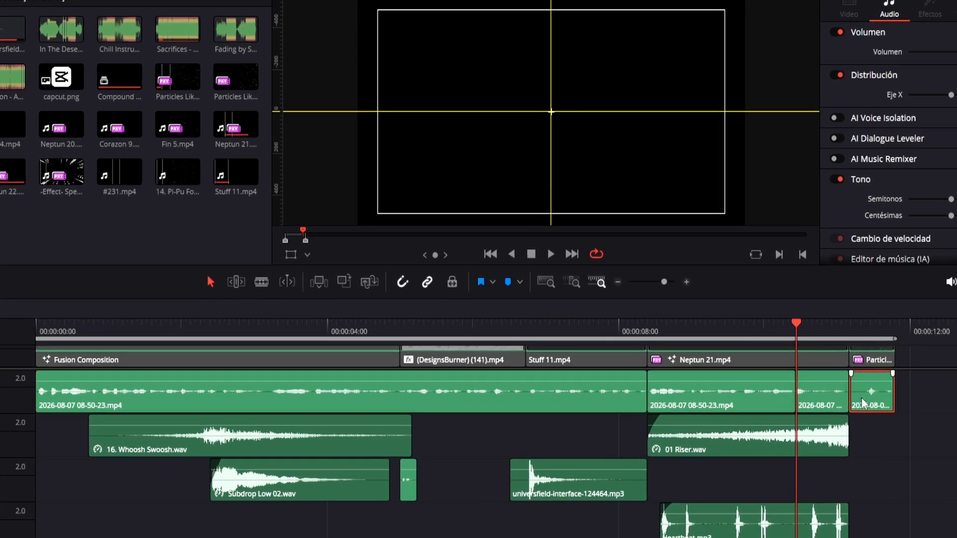
click(519, 327)
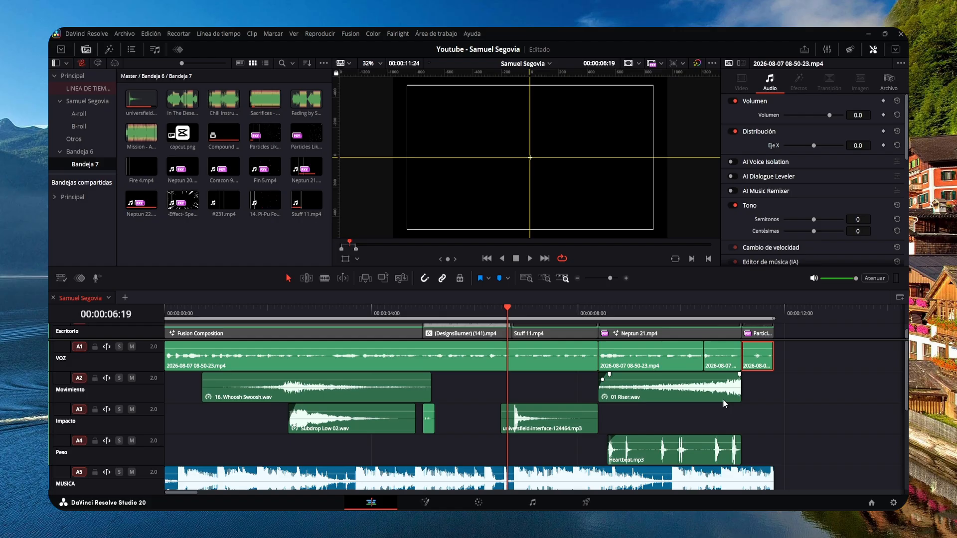
click(723, 399)
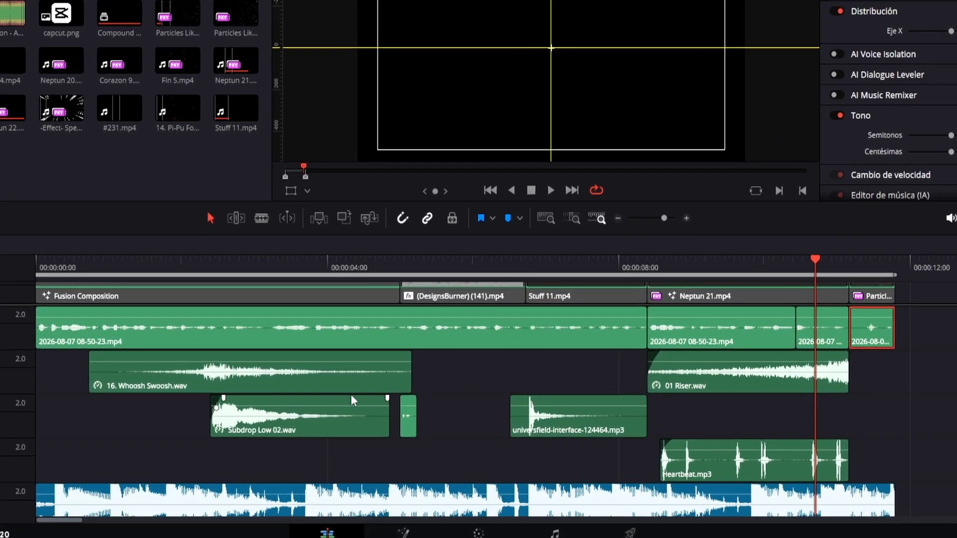
click(812, 377)
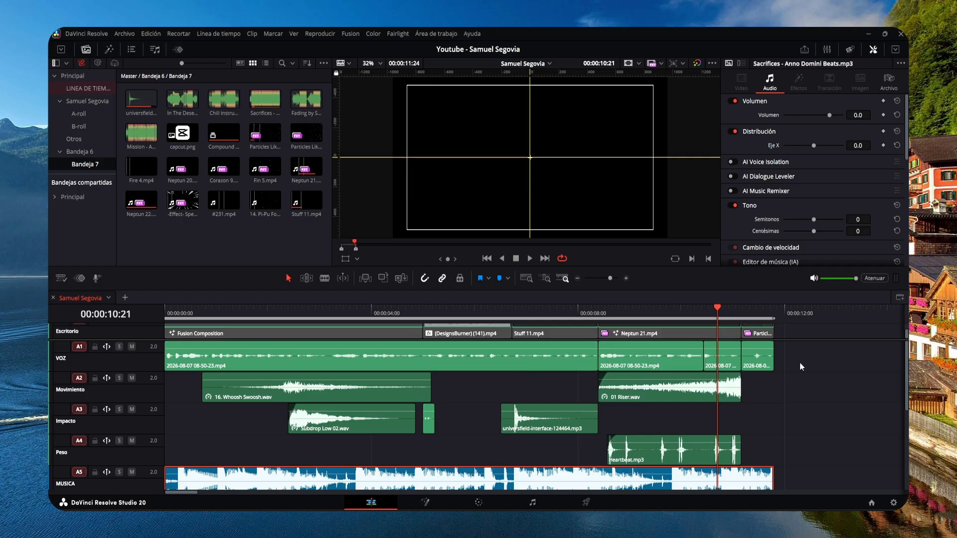
Select all the clips on the VOZ track and show the audio mixer to monitor levels during playback.
drag(804, 358, 503, 360)
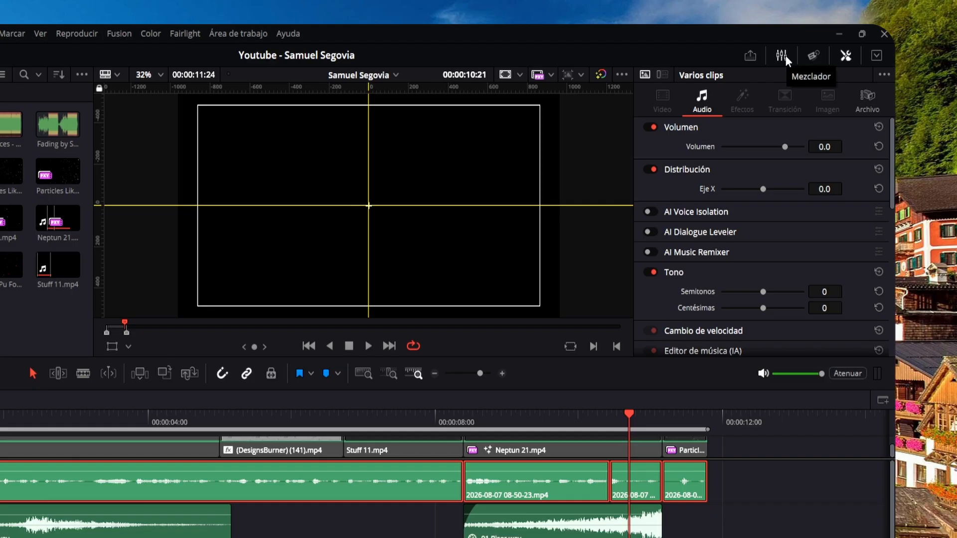
click(826, 50)
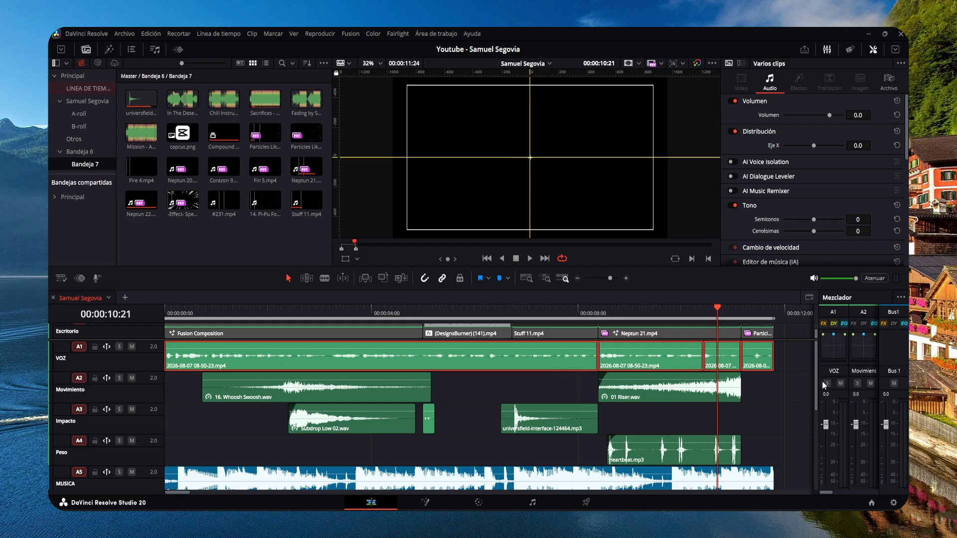
drag(817, 379, 544, 379)
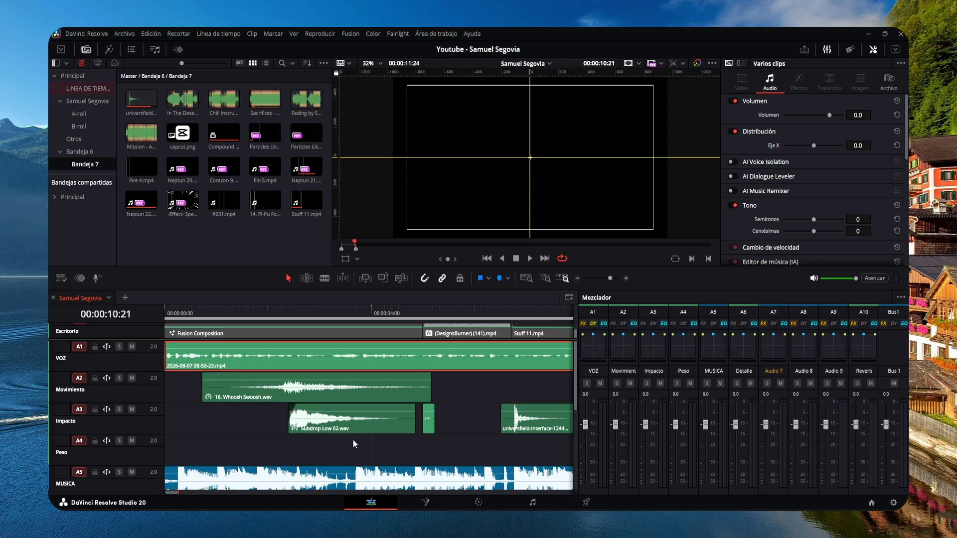
key(shift+z)
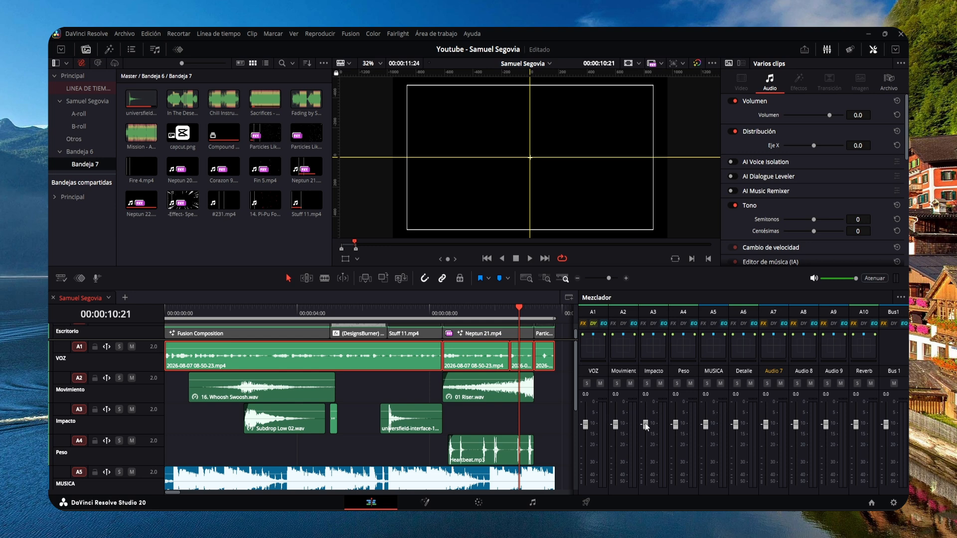
click(529, 259)
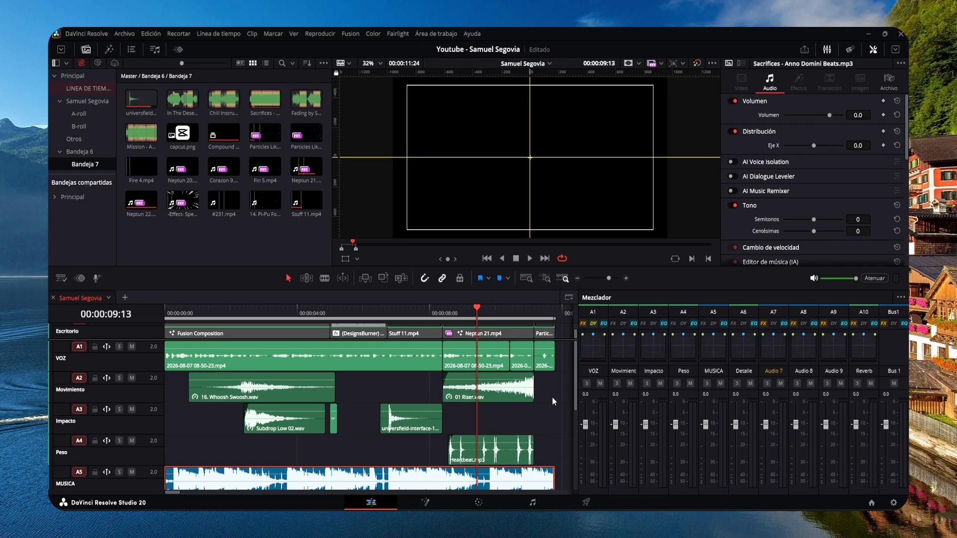
Mute the Movimiento, Impacto, Peso and MUSICA tracks so that only the voice track sounds.
drag(551, 396, 264, 459)
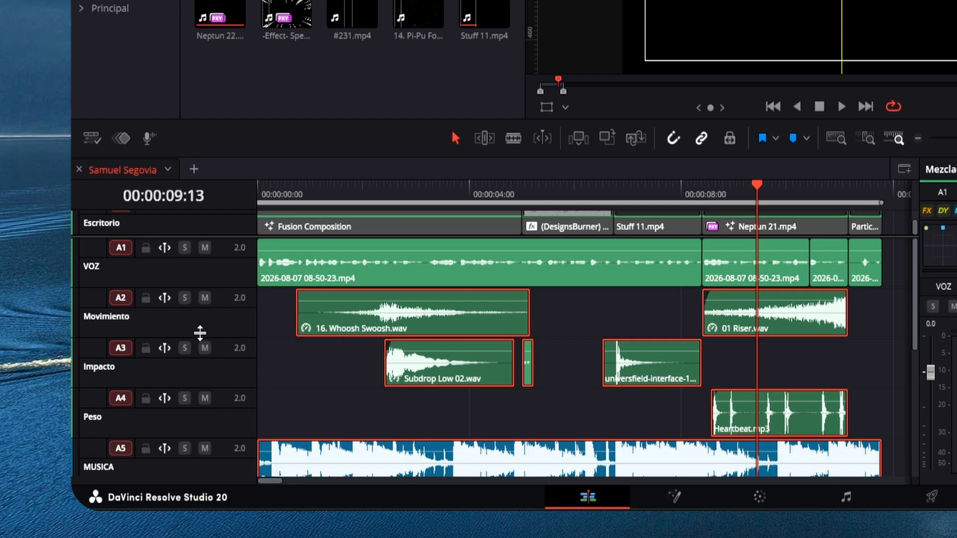
click(205, 298)
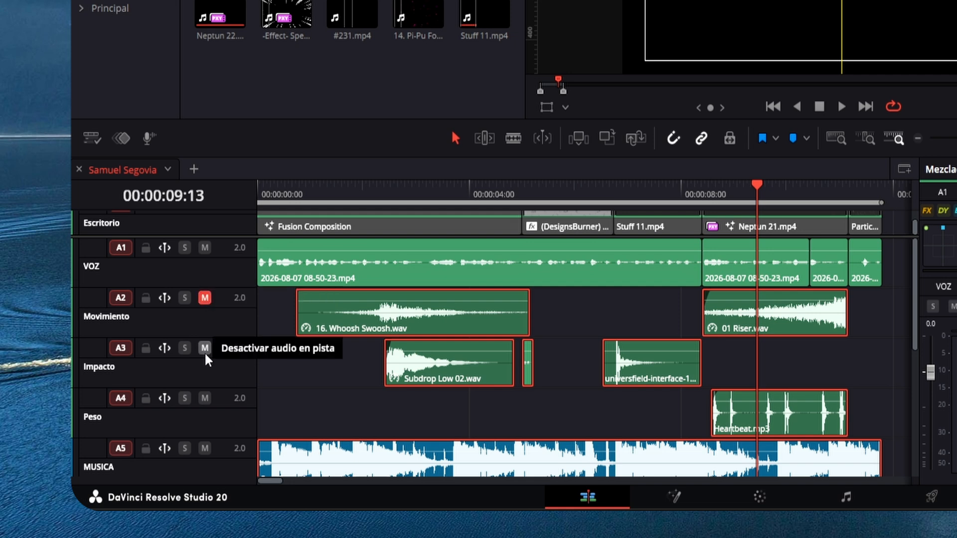
click(204, 348)
click(205, 398)
click(205, 448)
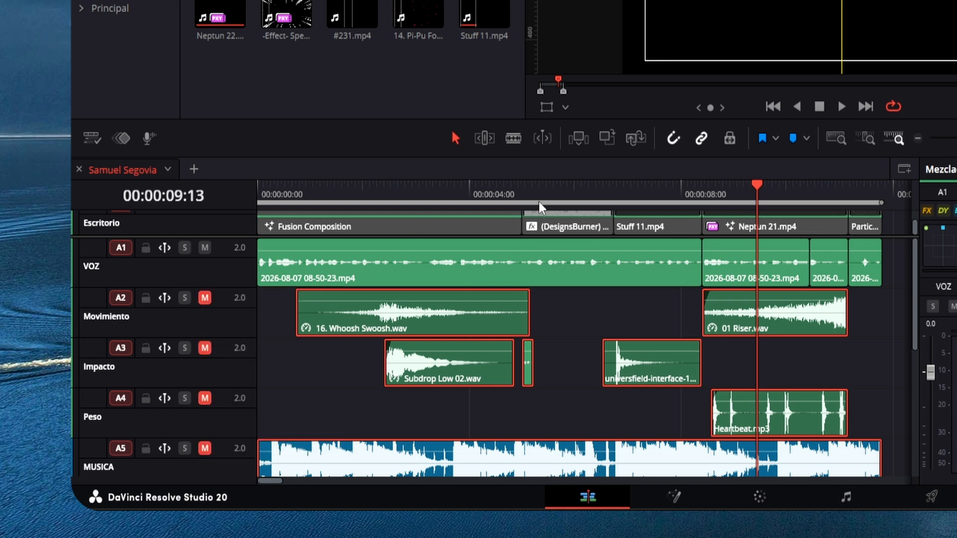
Play the voice from the start of the timeline and raise the volume of all the VOZ clips.
key(Home)
key(space)
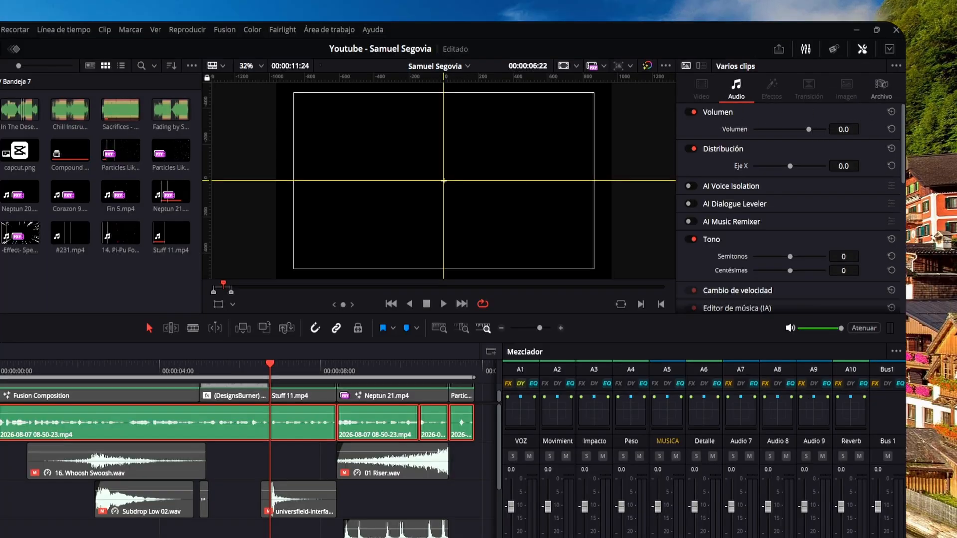
drag(844, 129, 872, 129)
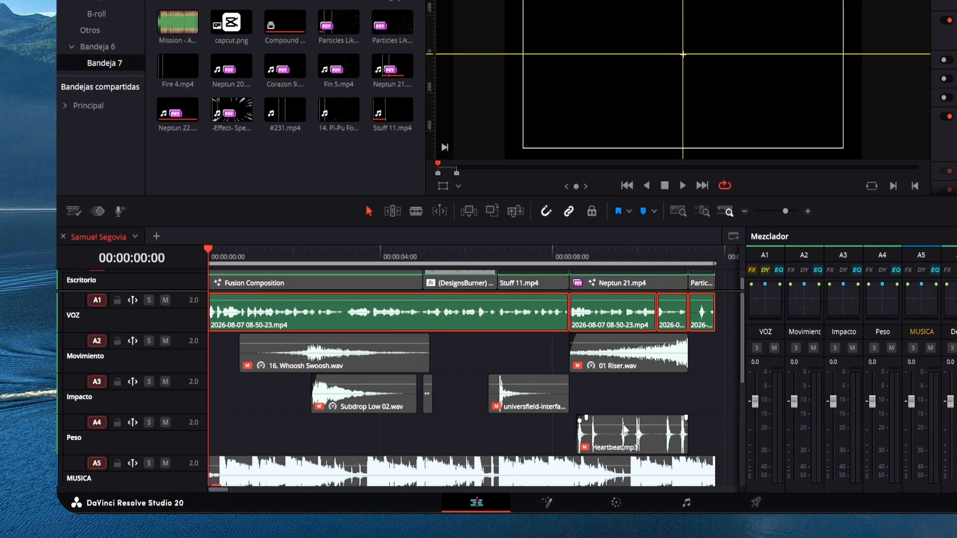
Re-enable the sound effect clips on the Movimiento, Impacto and Peso tracks and set their volume to -15 dB.
drag(713, 360, 379, 444)
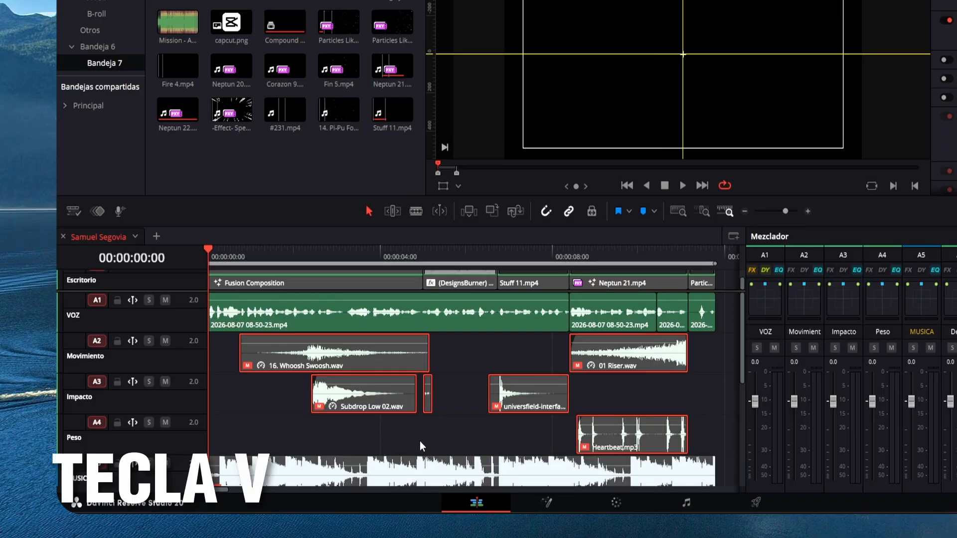
key(v)
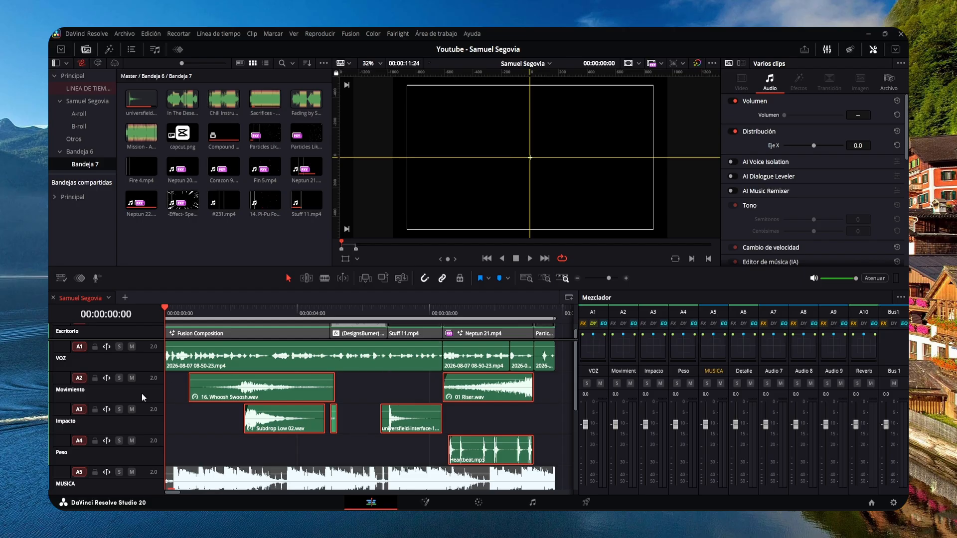
click(530, 257)
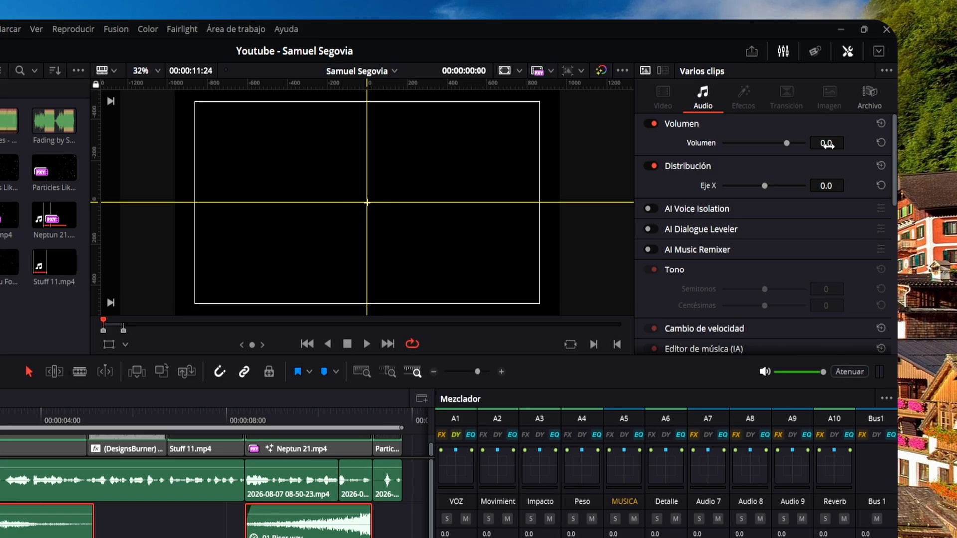
drag(828, 146, 789, 146)
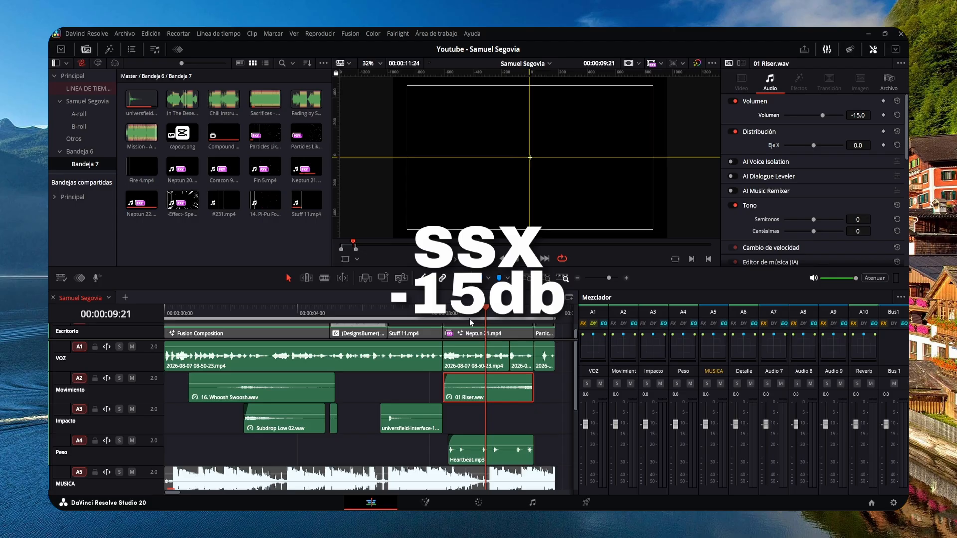
Play the voice with the sound effects from the start, and play it again with the music included.
key(Home)
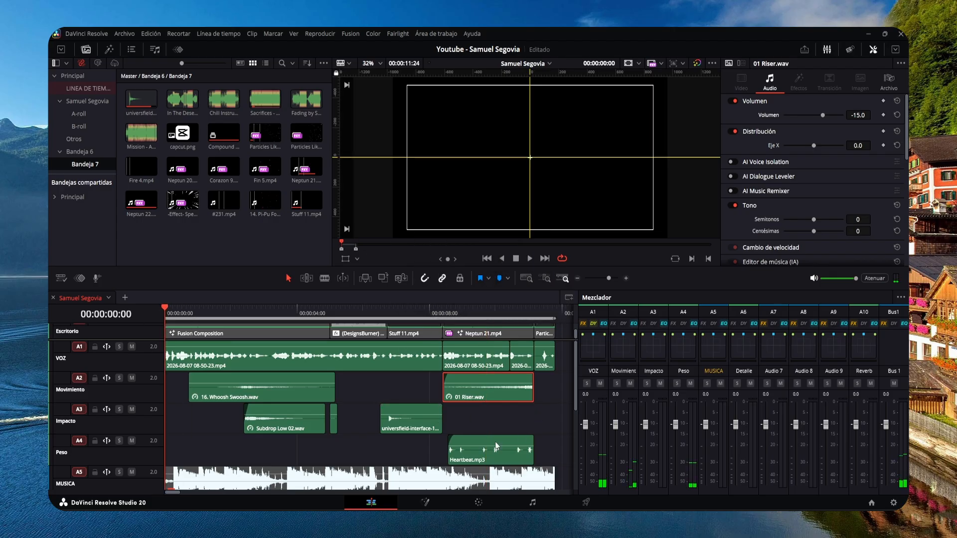
click(528, 258)
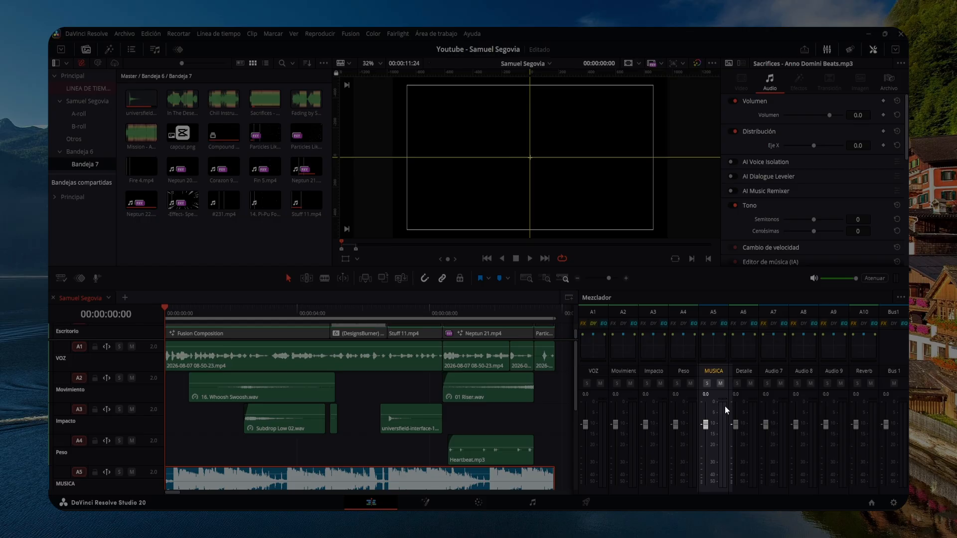
click(525, 261)
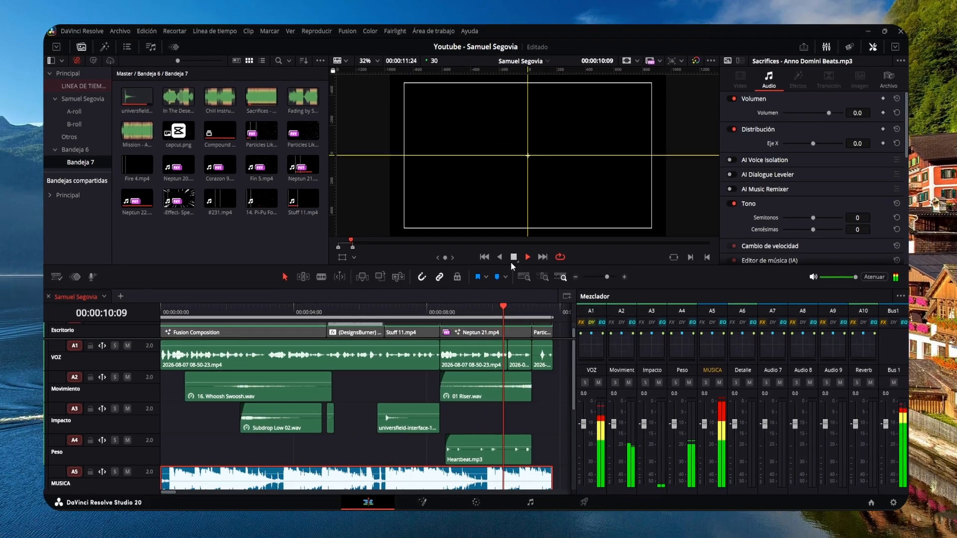
click(512, 258)
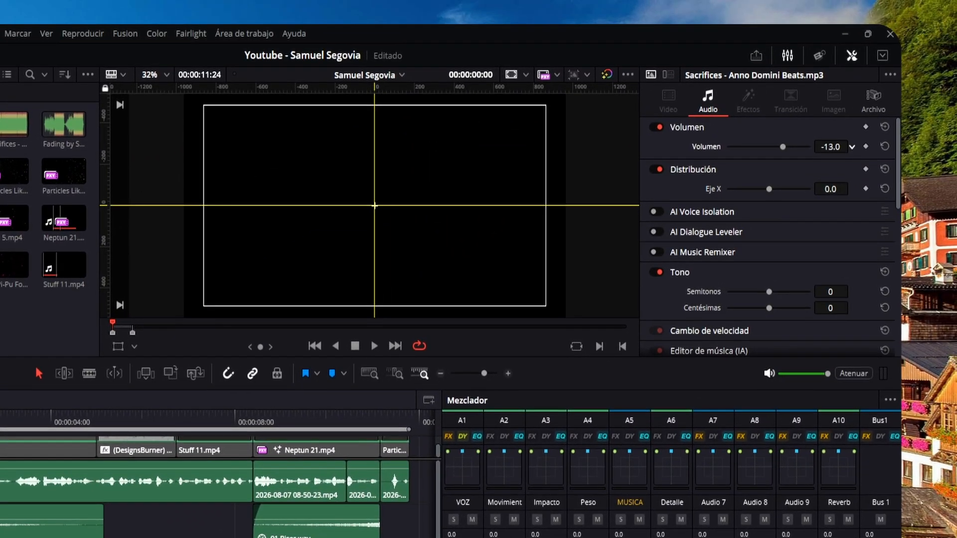
Set the volume of the music clip on the MUSICA track to -18 dB and play the mix.
click(831, 146)
text(-18)
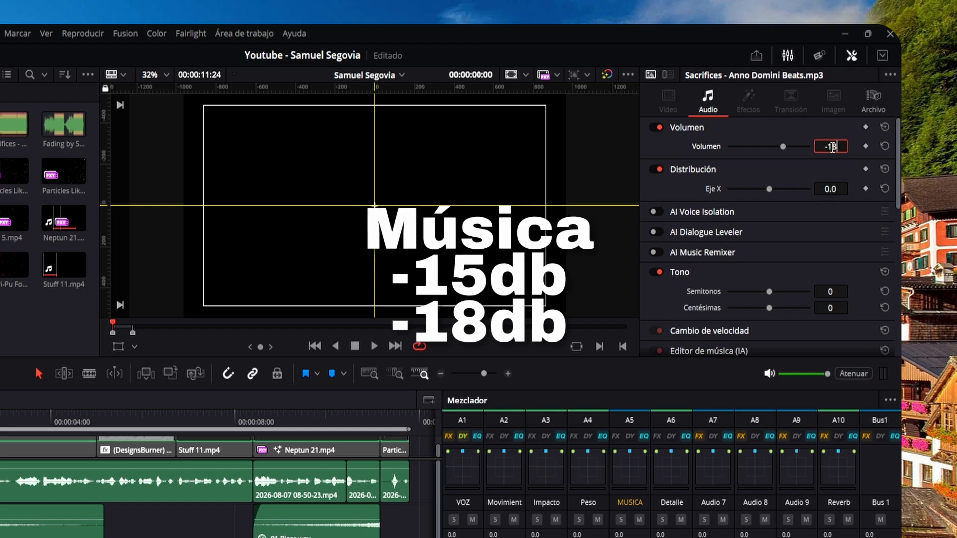
key(Return)
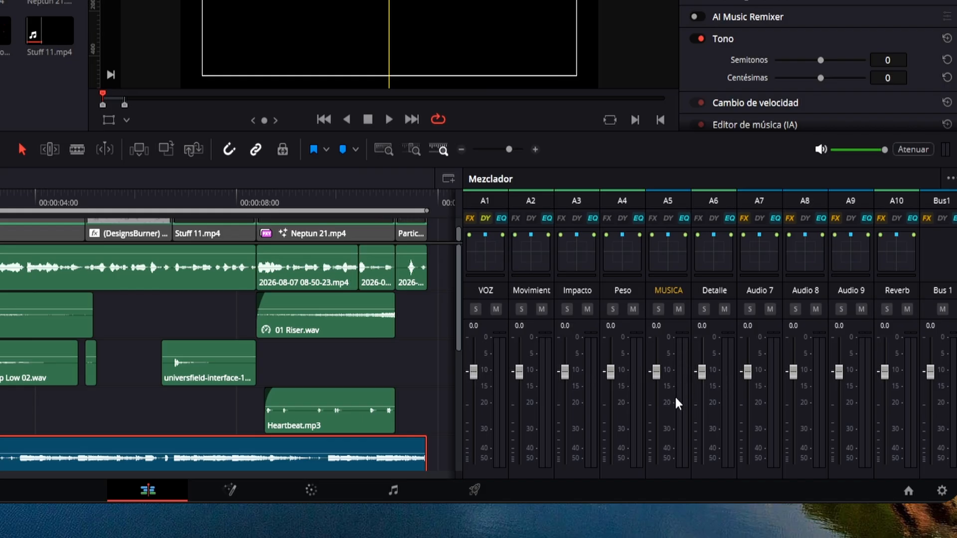
click(387, 120)
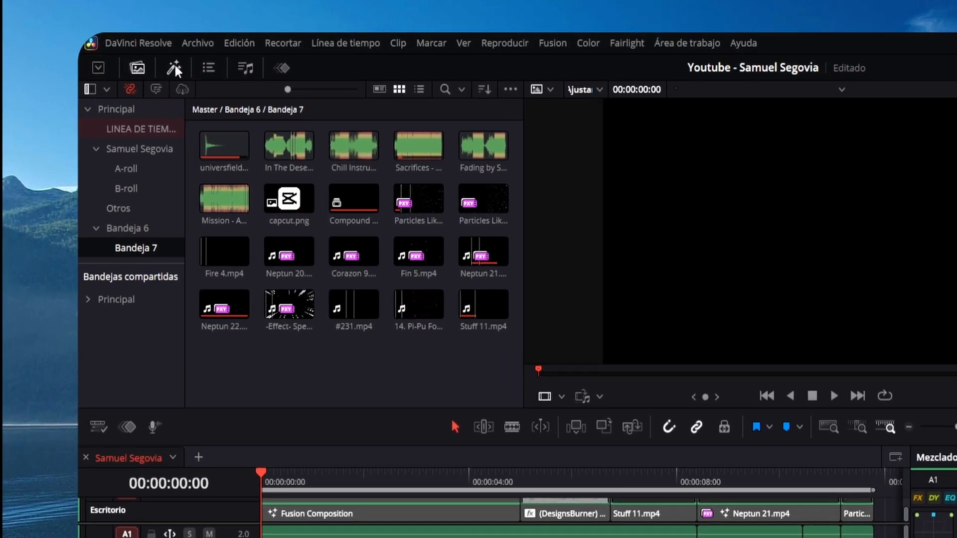
Browse the audio effects in the effects library and search it for "eq".
click(108, 48)
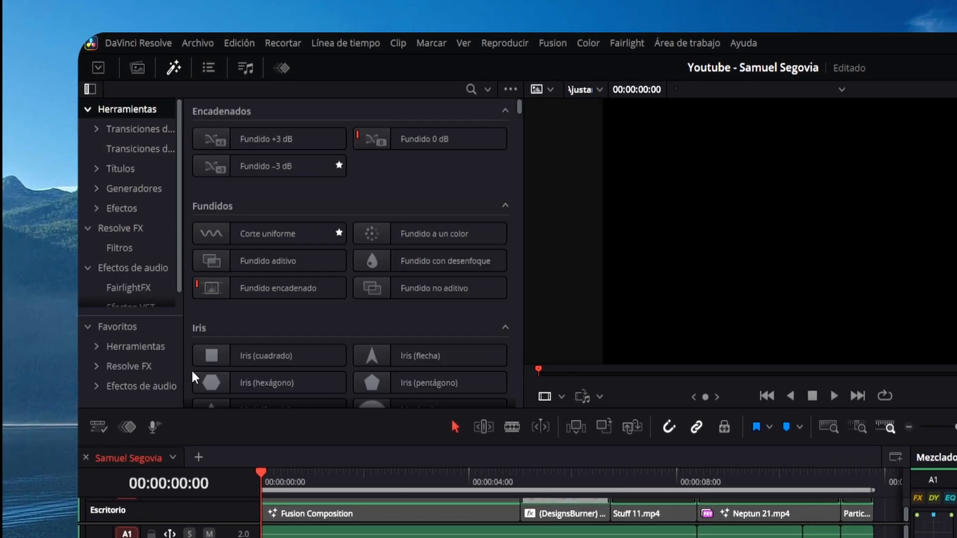
click(151, 387)
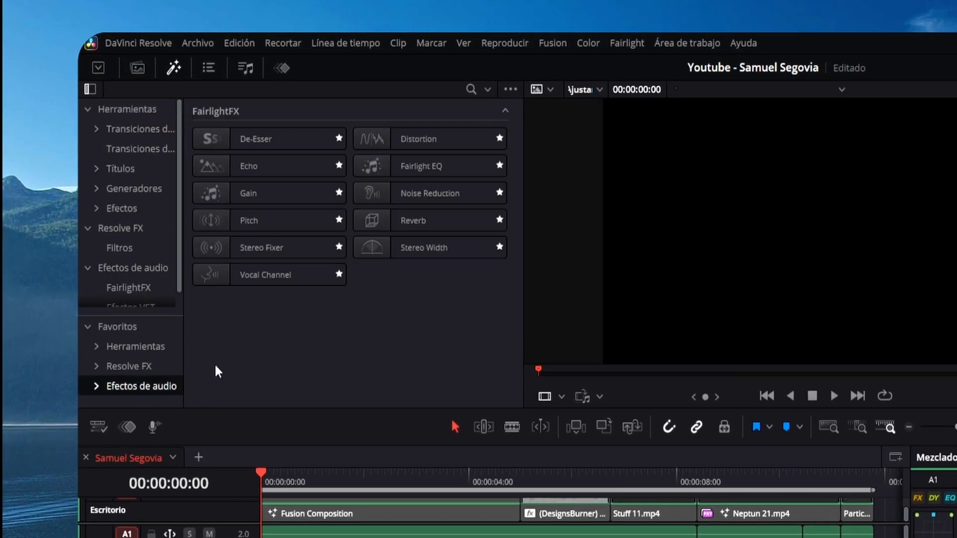
click(129, 268)
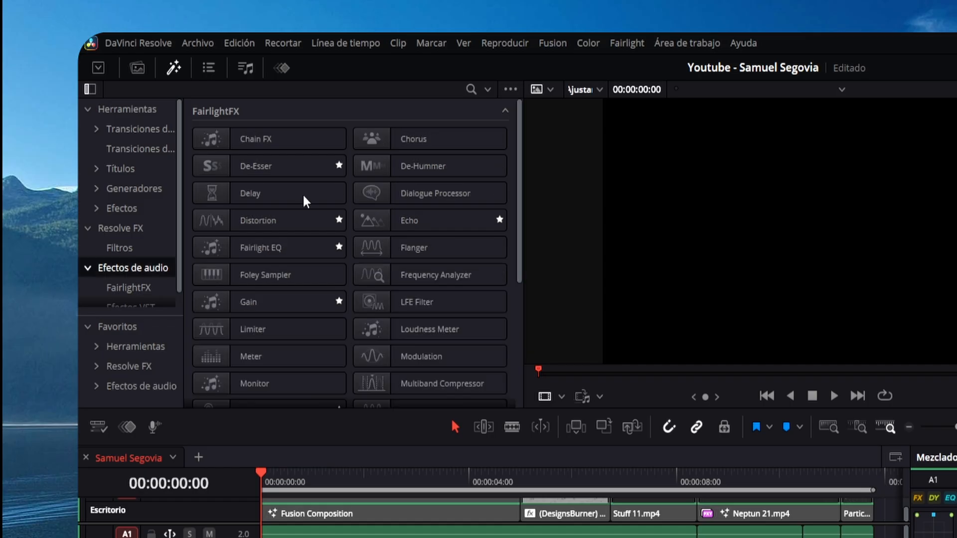
click(469, 90)
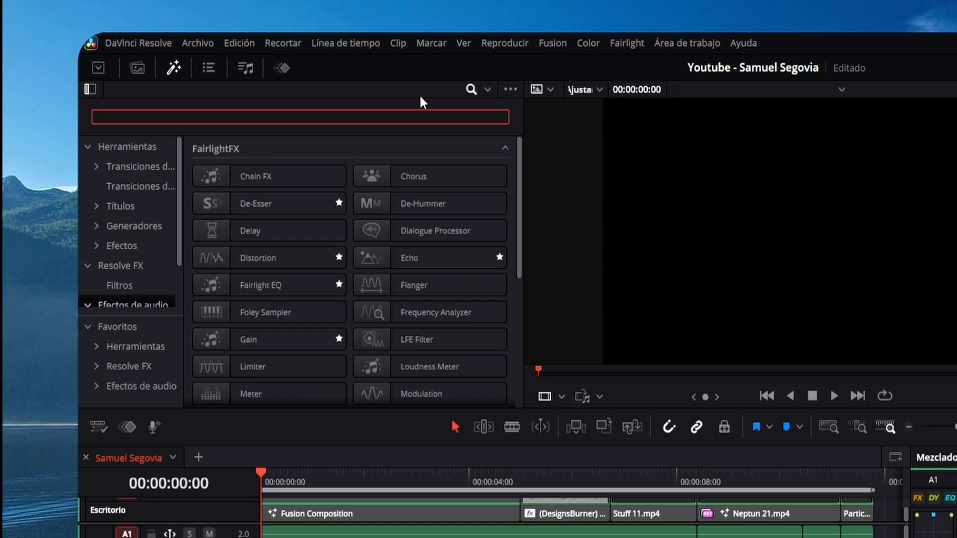
text(eq)
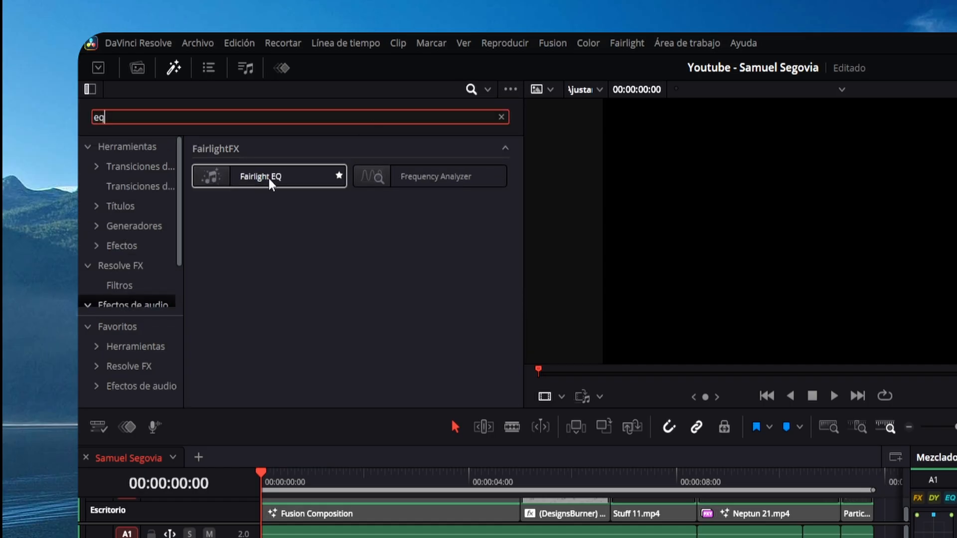
Apply Fairlight EQ to the music clip on the MUSICA track and load the mio preset.
drag(268, 179, 462, 449)
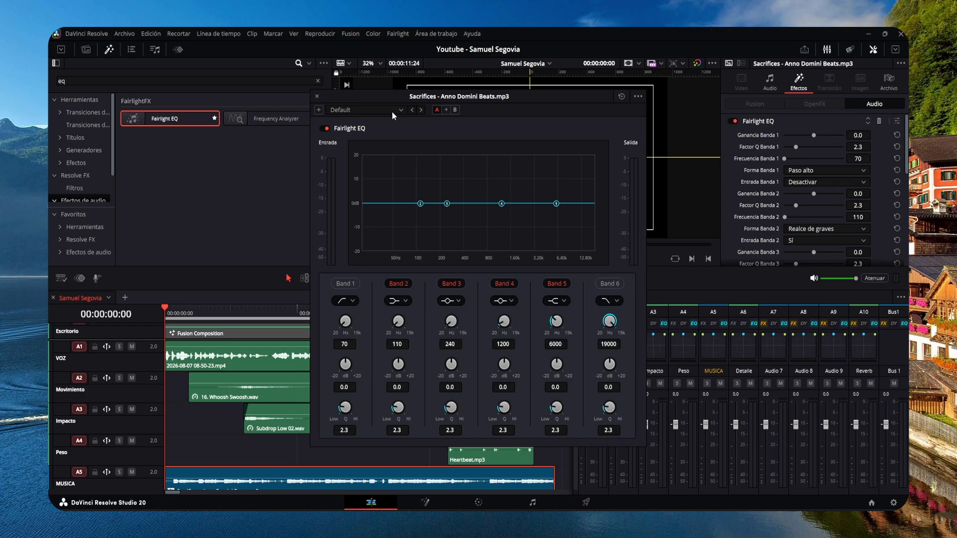
click(391, 112)
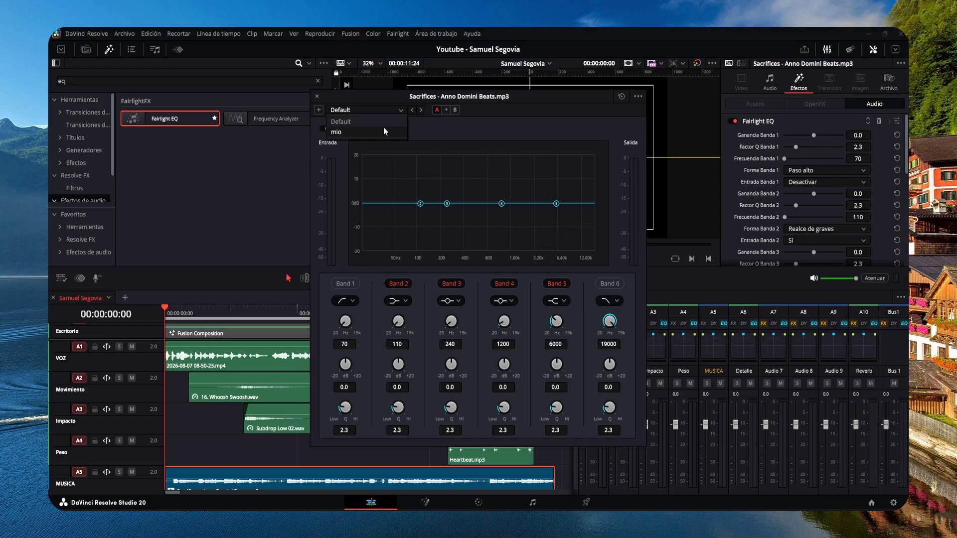
click(384, 127)
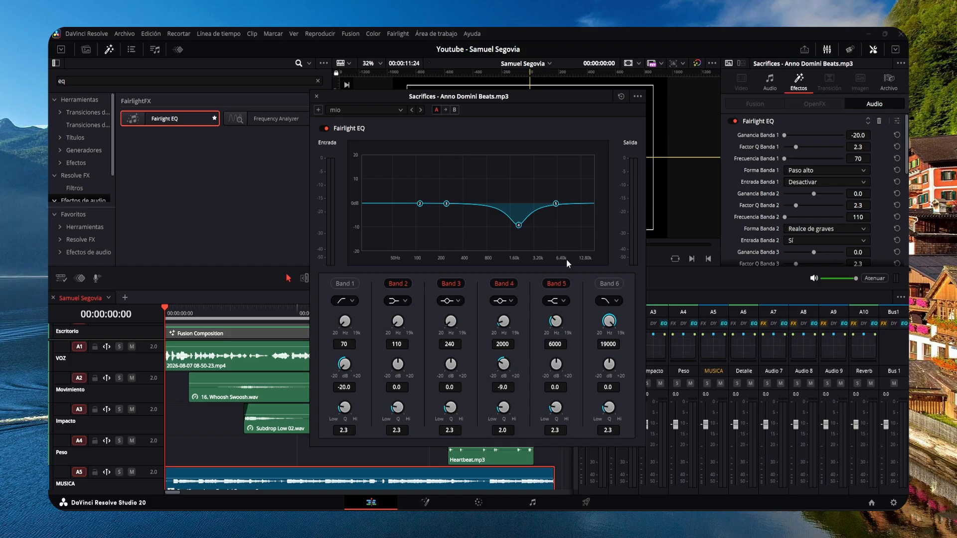